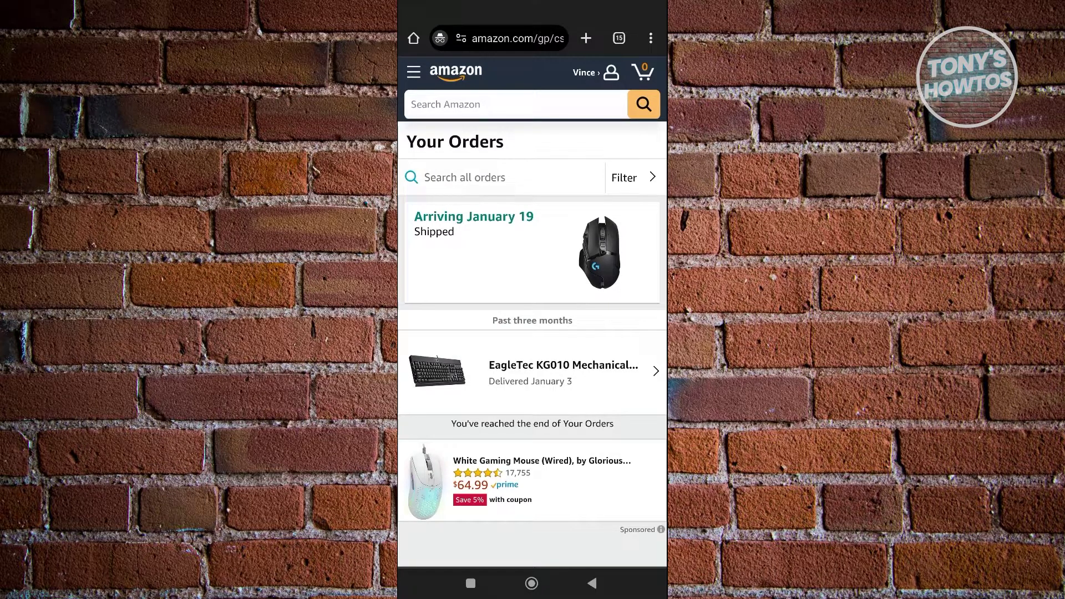
# Bring up Chrome's page options menu over the Your Orders page
pyautogui.click(651, 38)
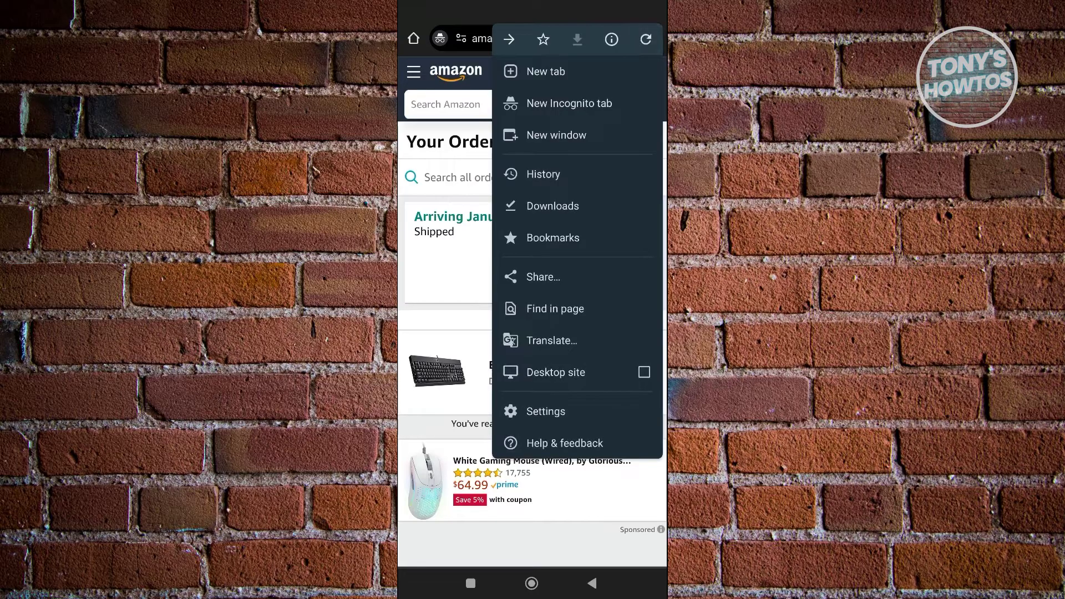
# Reload the Amazon orders page as the desktop site
pyautogui.click(556, 372)
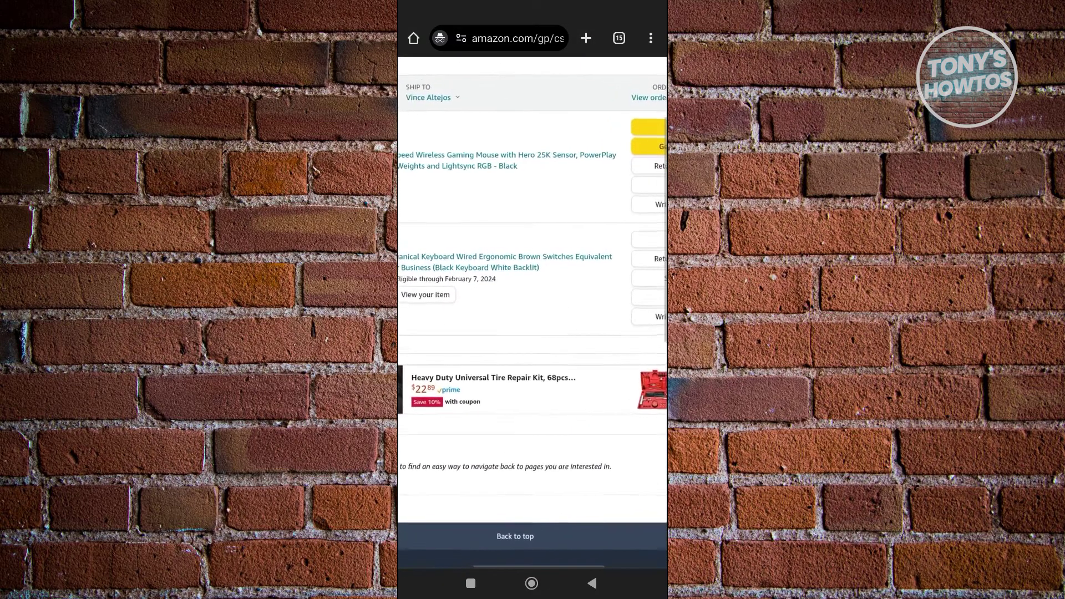
pyautogui.hscroll(3, 533, 250)
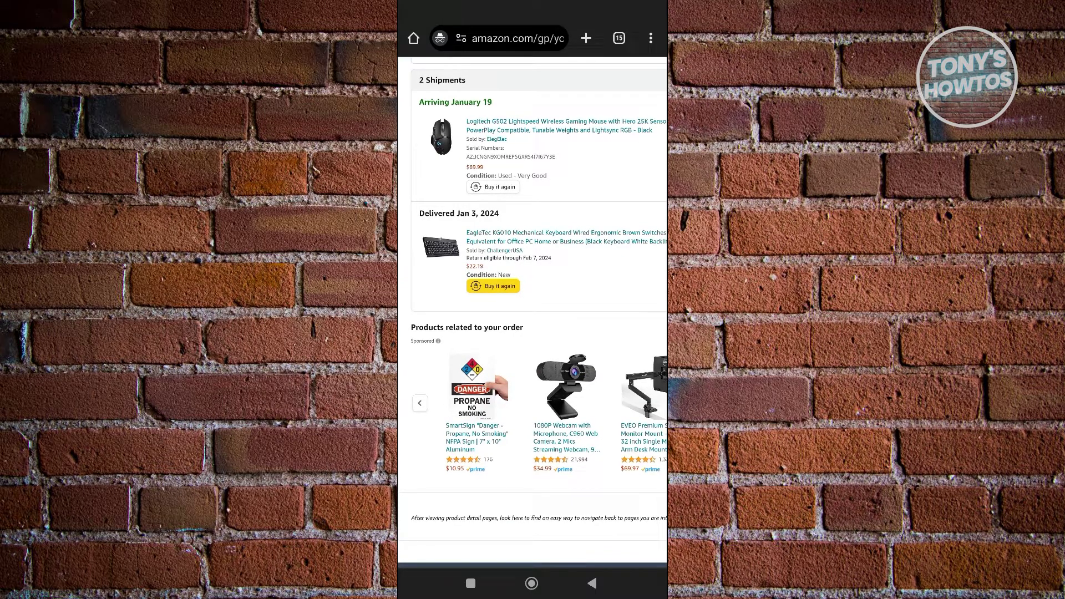
pyautogui.hscroll(4, 533, 291)
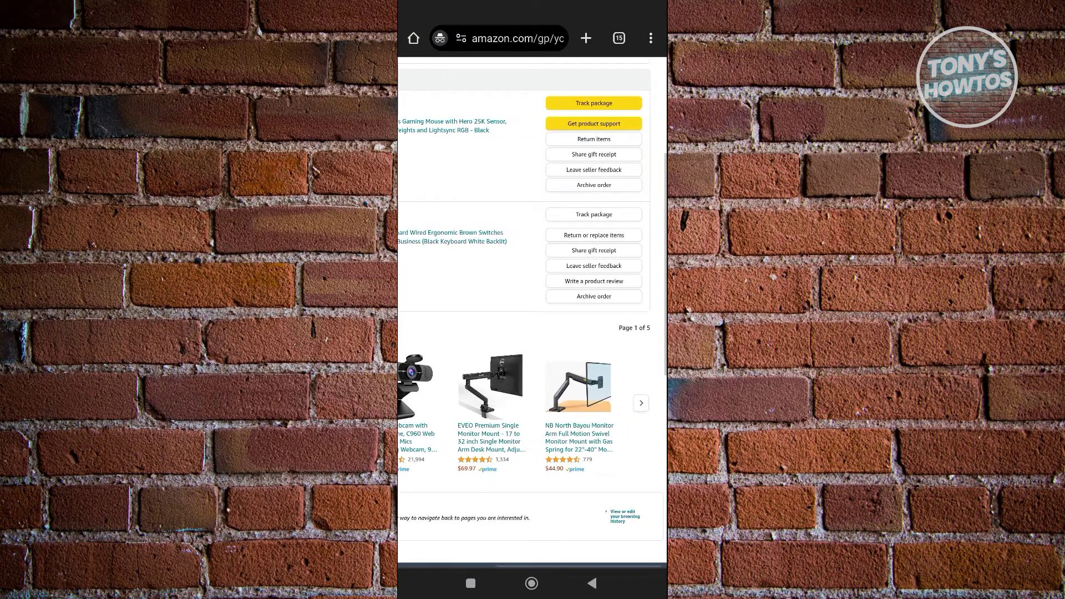
pyautogui.scroll(2, 533, 291)
pyautogui.scroll(2, 533, 291)
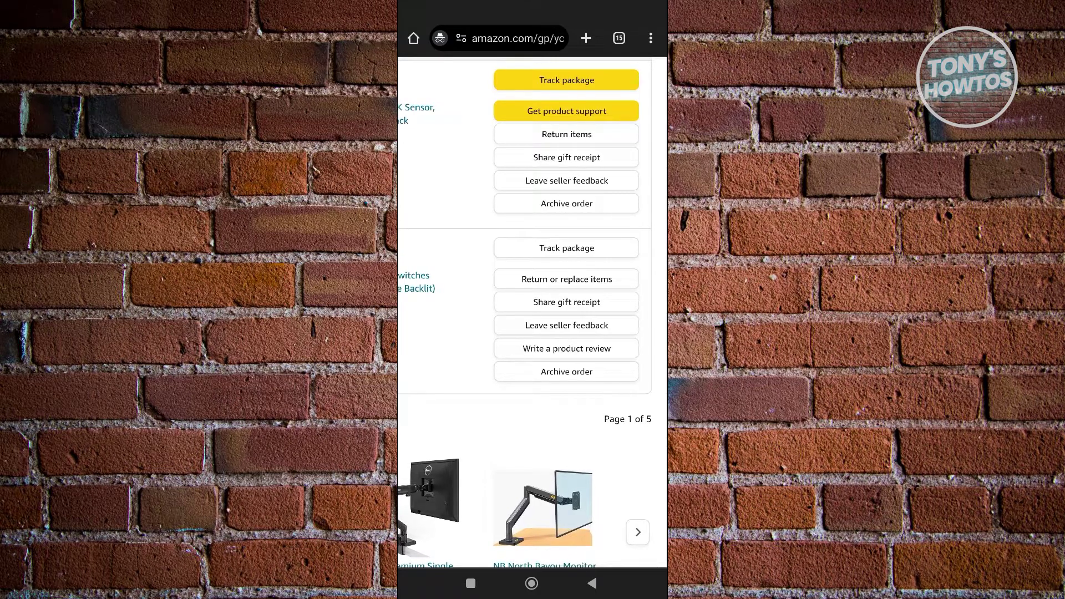
# Choose Archive order from the order's action buttons to open the confirmation dialog
pyautogui.click(567, 371)
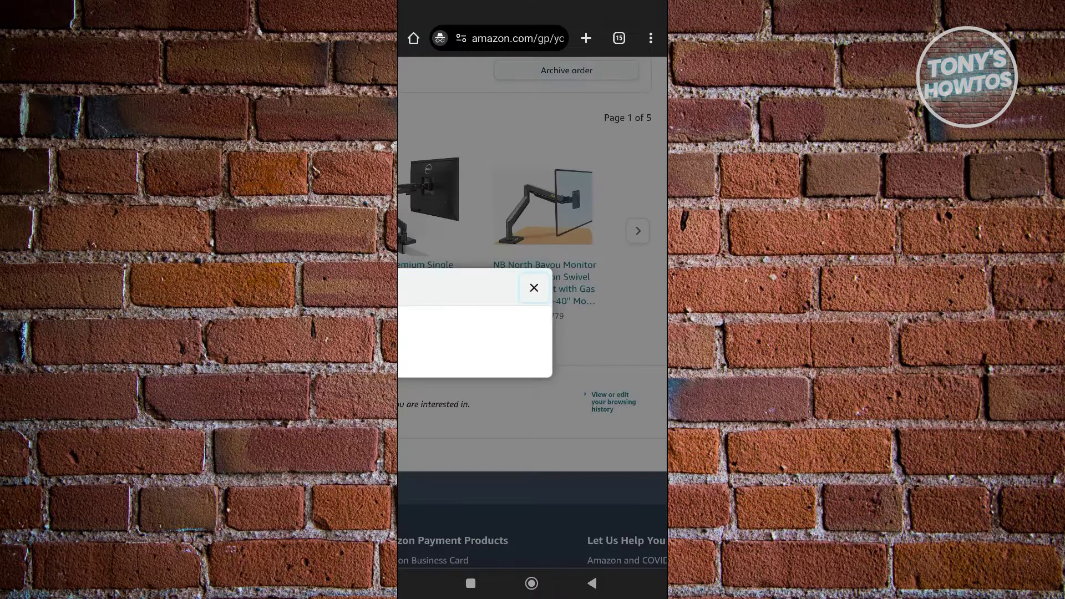
pyautogui.hscroll(-3, 533, 333)
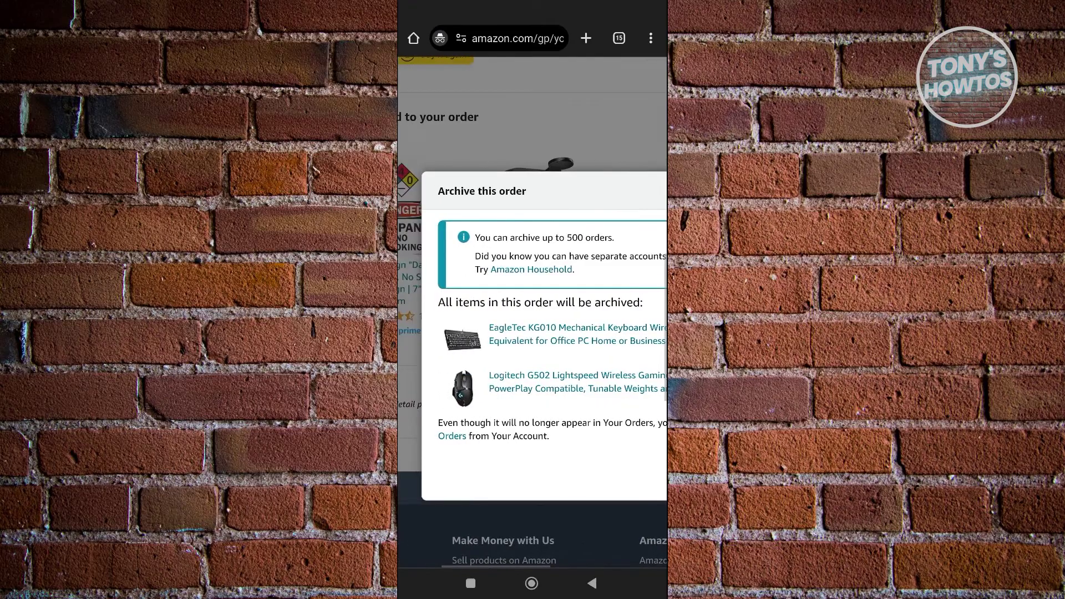
pyautogui.hscroll(3, 533, 333)
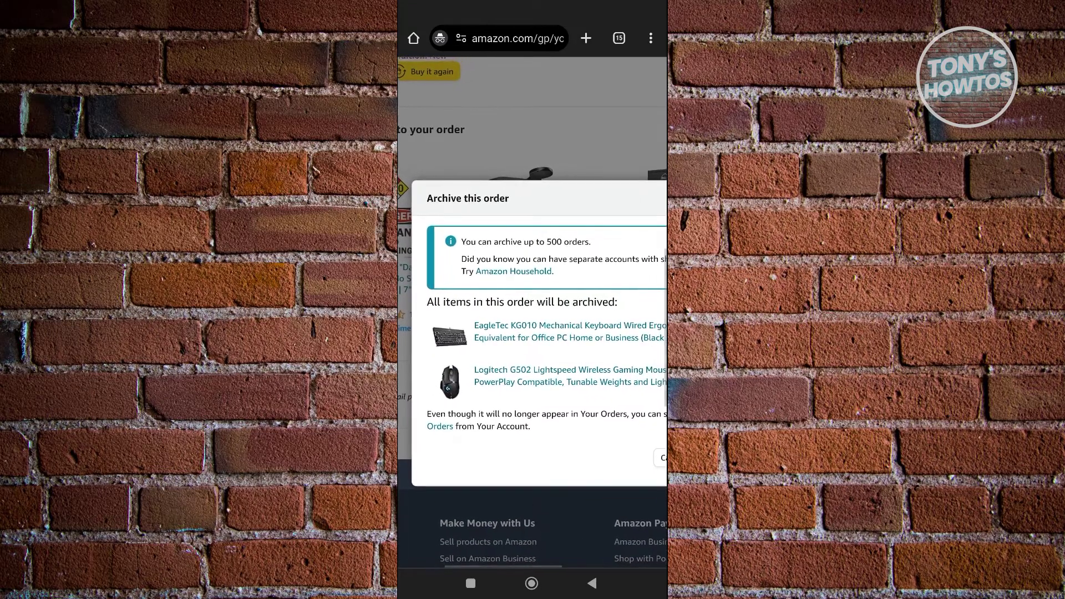
pyautogui.hscroll(3, 532, 333)
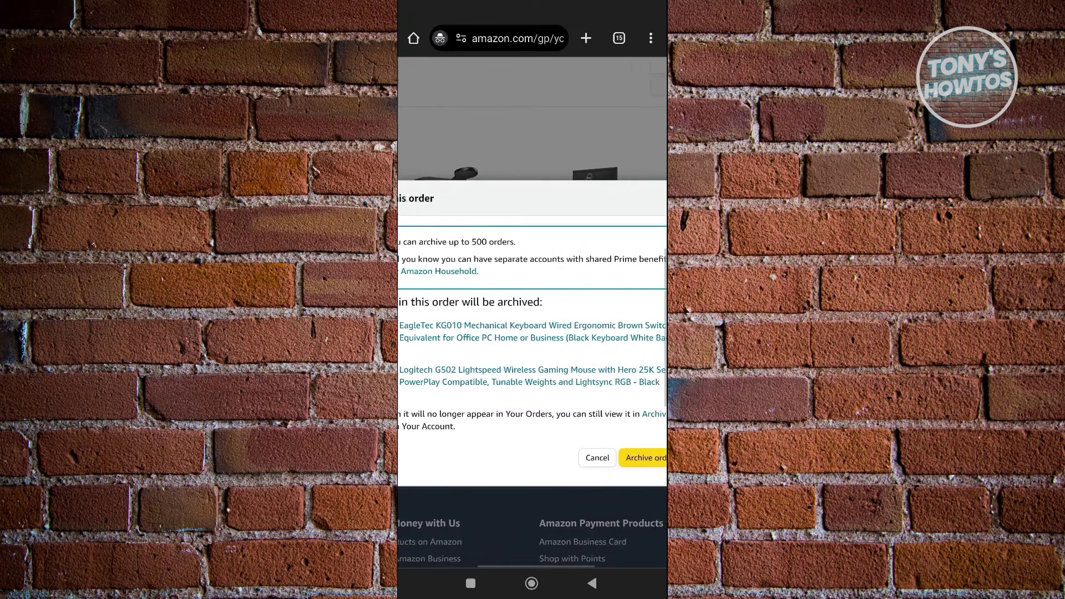